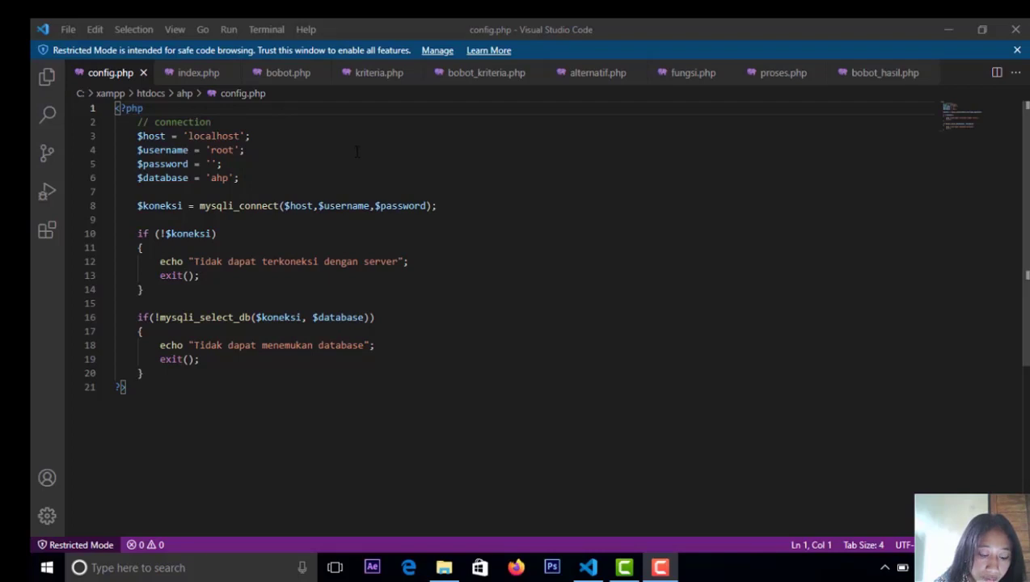
Review the source code of index.php, bobot.php, kriteria.php, bobot_kriteria.php and alternatif.php
click(190, 77)
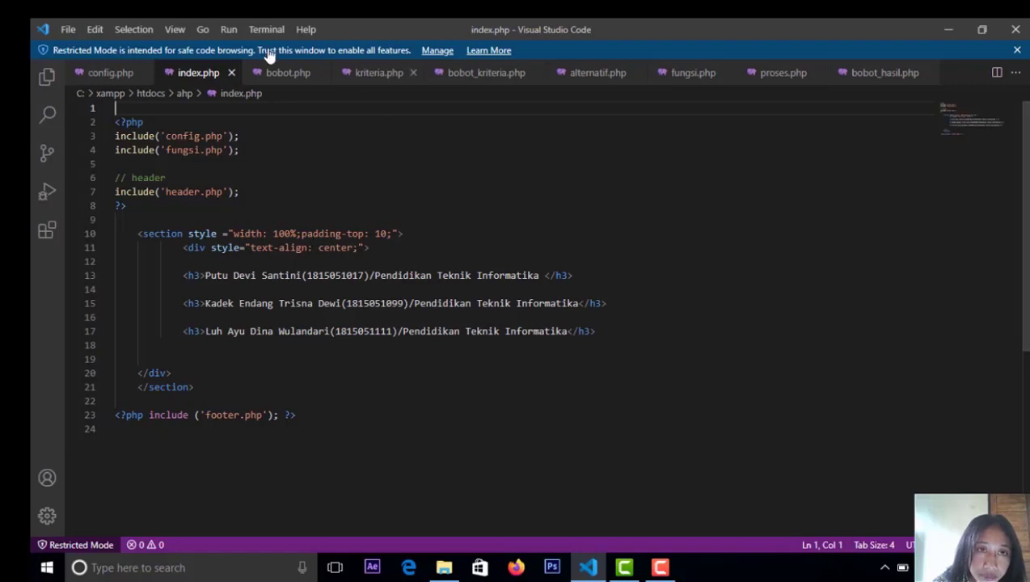
click(285, 74)
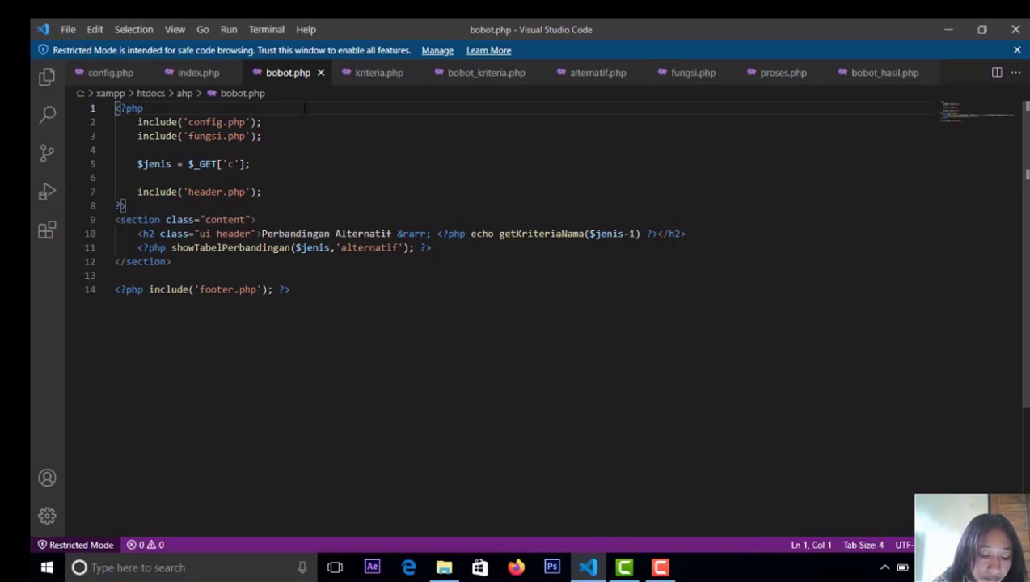
click(386, 78)
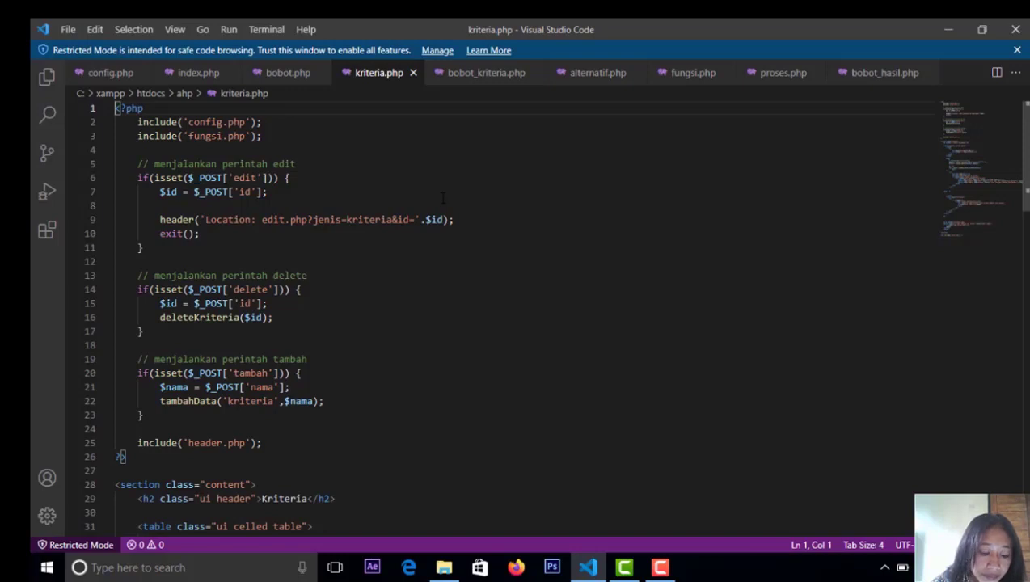
click(495, 76)
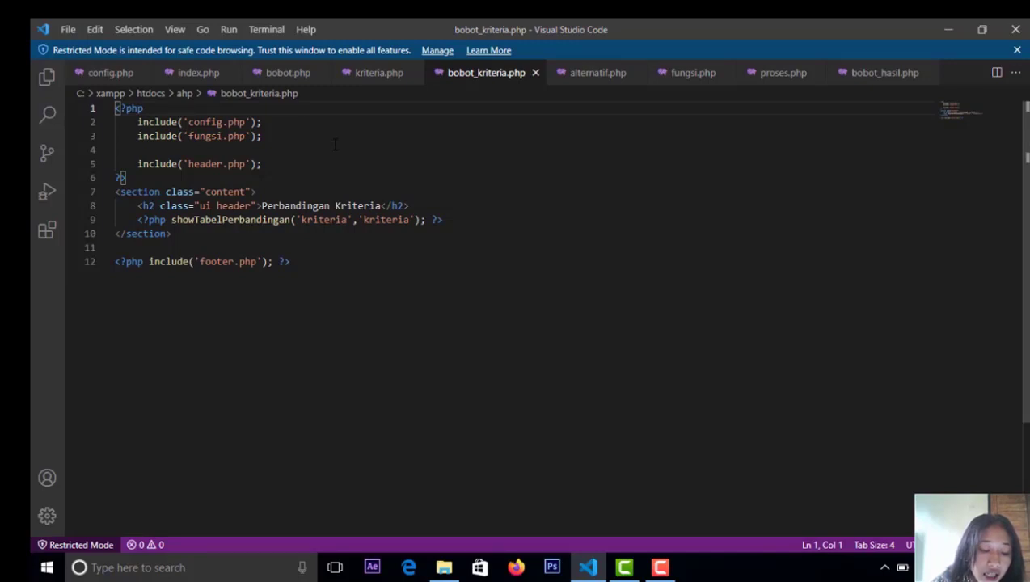
click(596, 73)
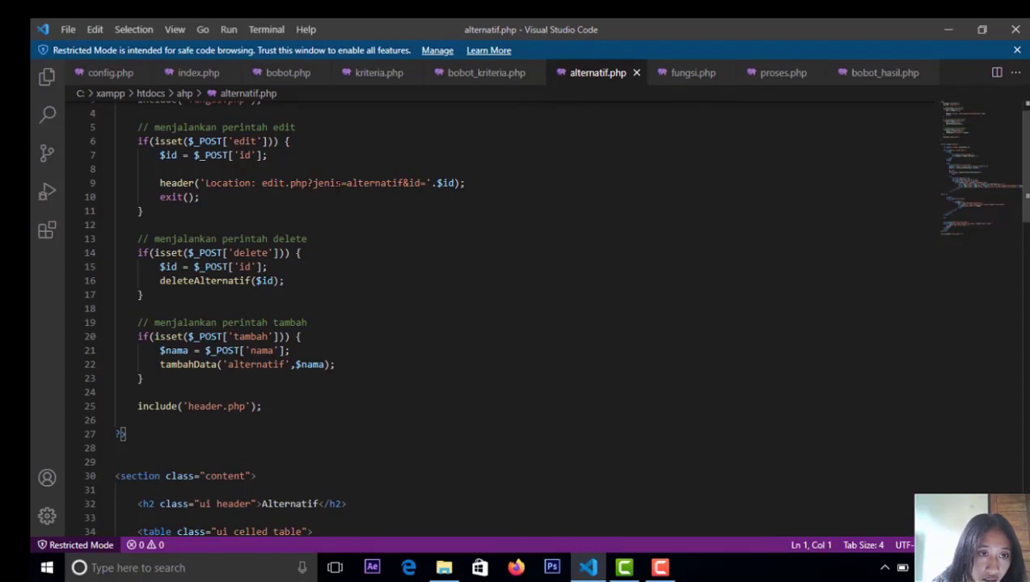
scroll(486, 323, down, 3)
scroll(485, 324, up, 4)
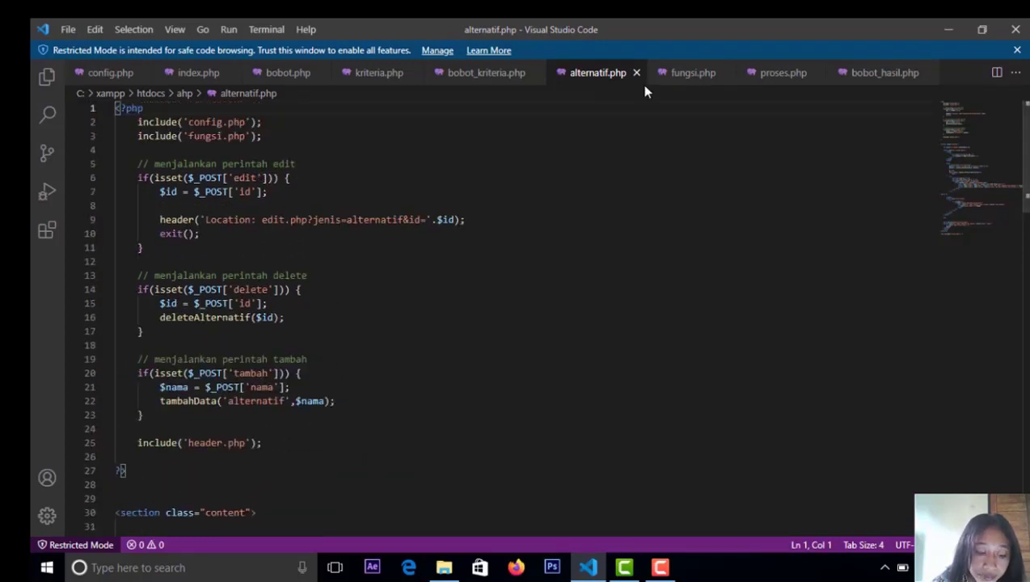
Review the source code of fungsi.php, proses.php and bobot_hasil.php
click(693, 74)
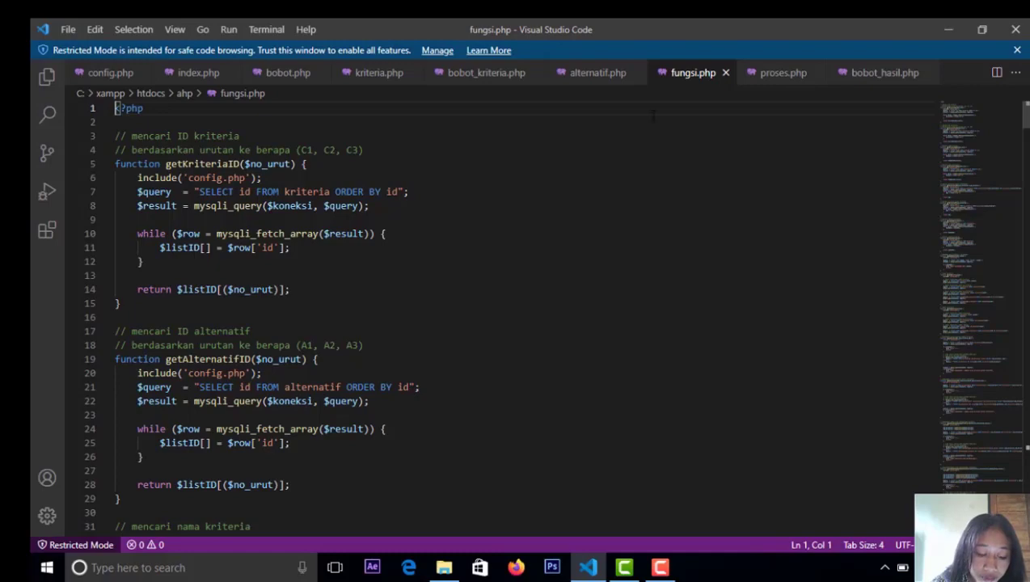
scroll(335, 239, down, 3)
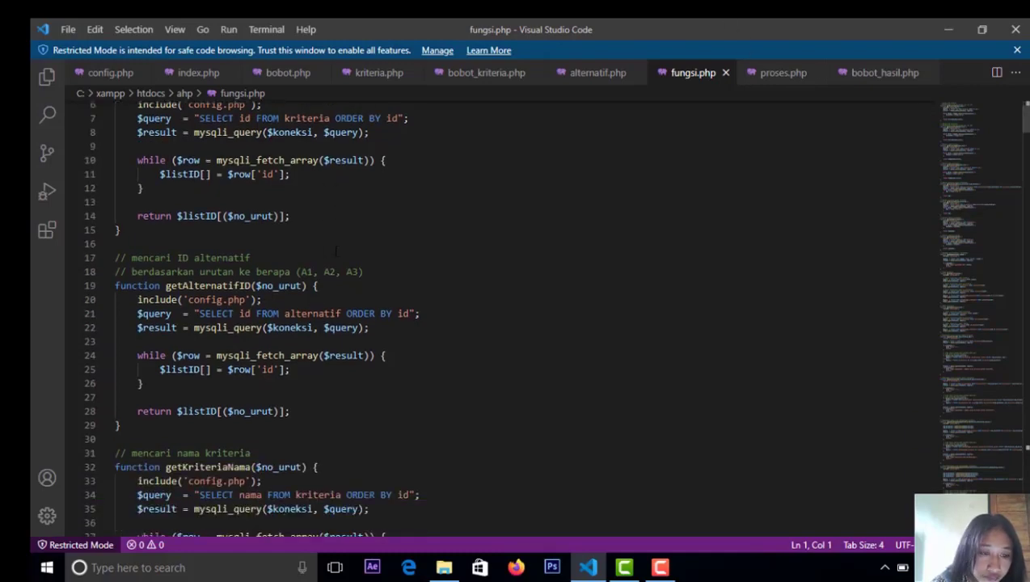
scroll(335, 243, up, 3)
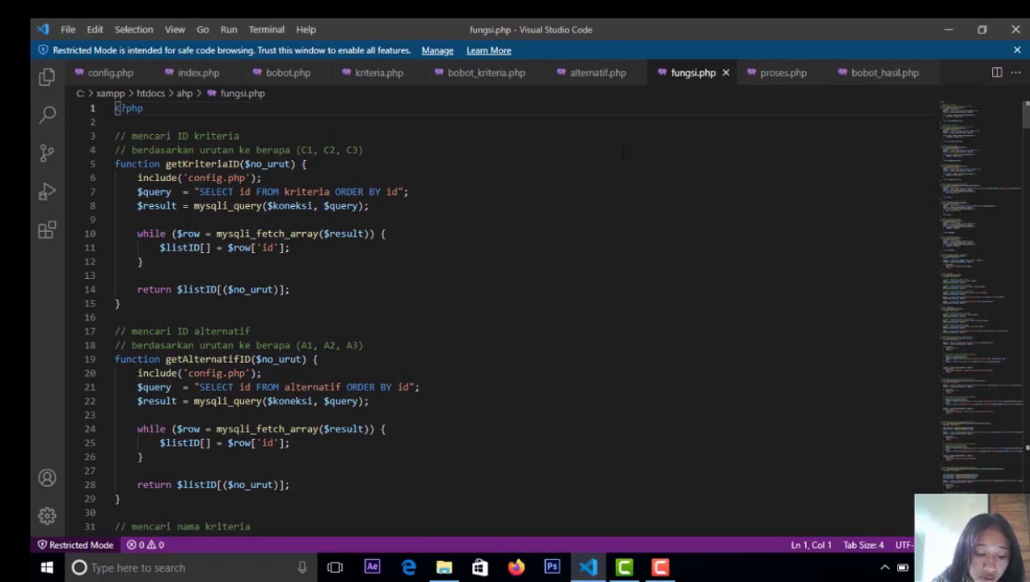
click(781, 75)
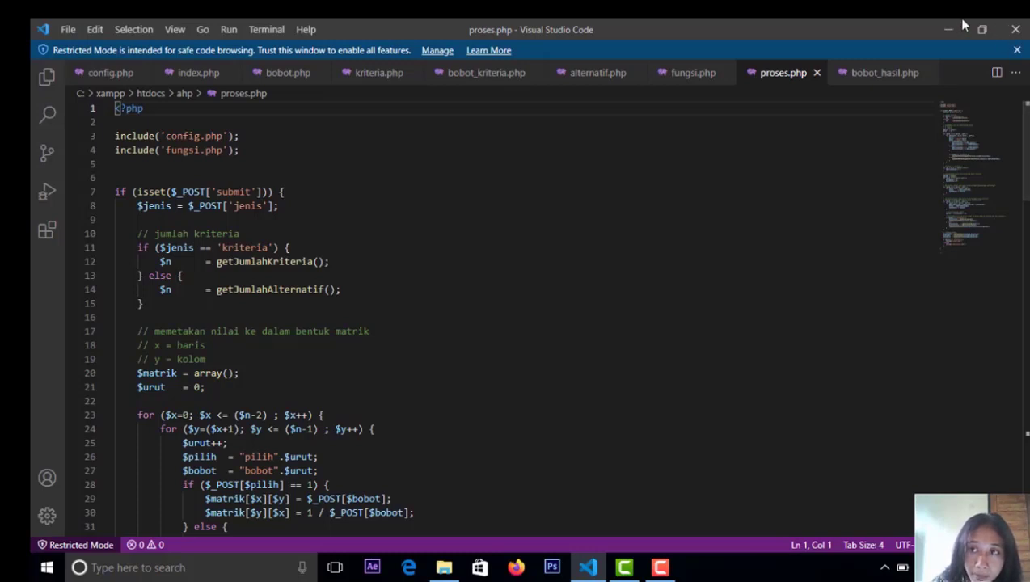
click(874, 77)
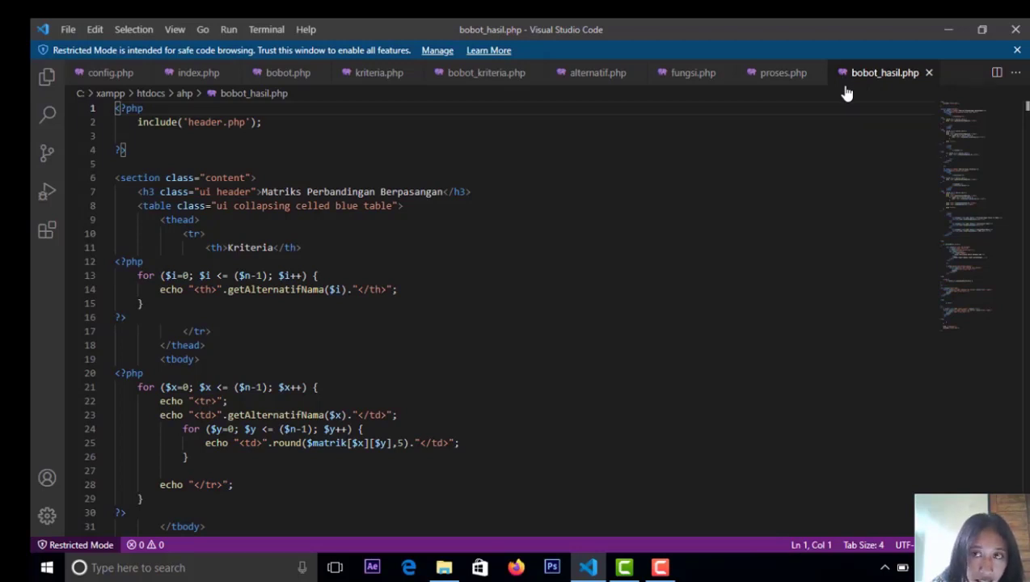
click(658, 567)
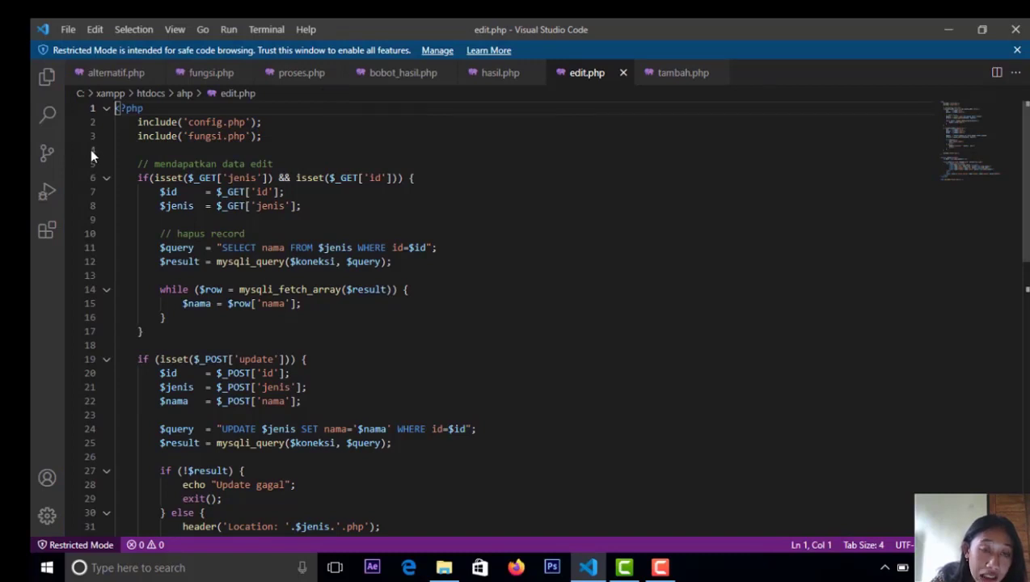
Read through edit.php, covering the record lookup, the update query and the edit form
scroll(354, 205, down, 1)
scroll(353, 205, down, 1)
scroll(353, 204, up, 3)
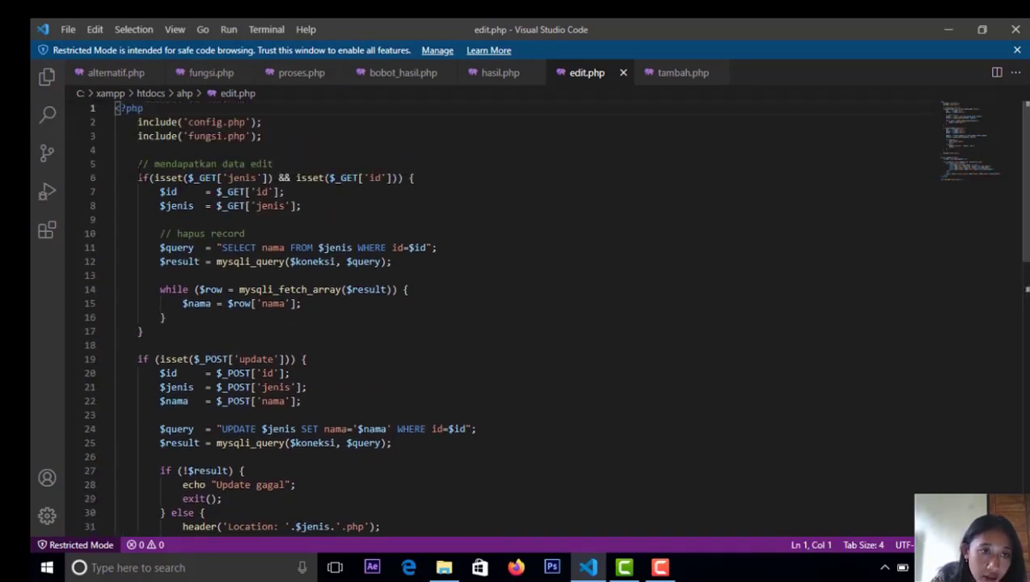
scroll(353, 204, down, 1)
scroll(588, 109, down, 5)
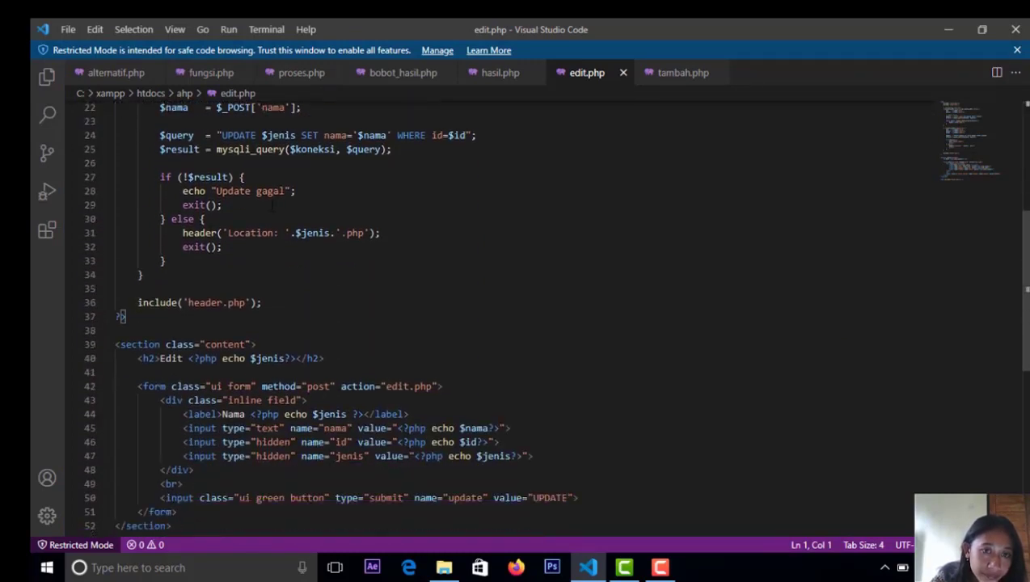
scroll(588, 109, up, 5)
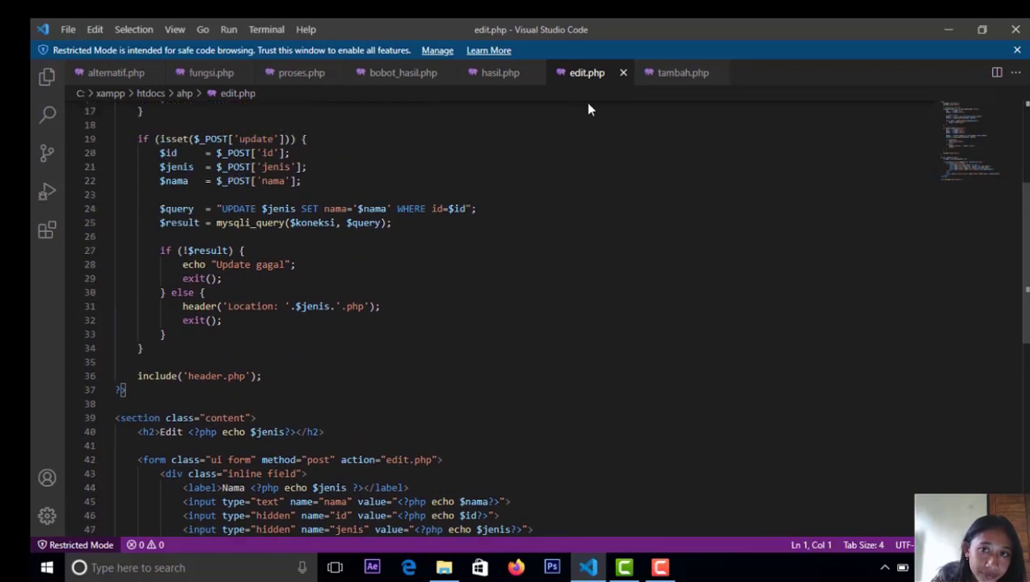
Open tambah.php and read its add-data code down to the form and footer
click(680, 73)
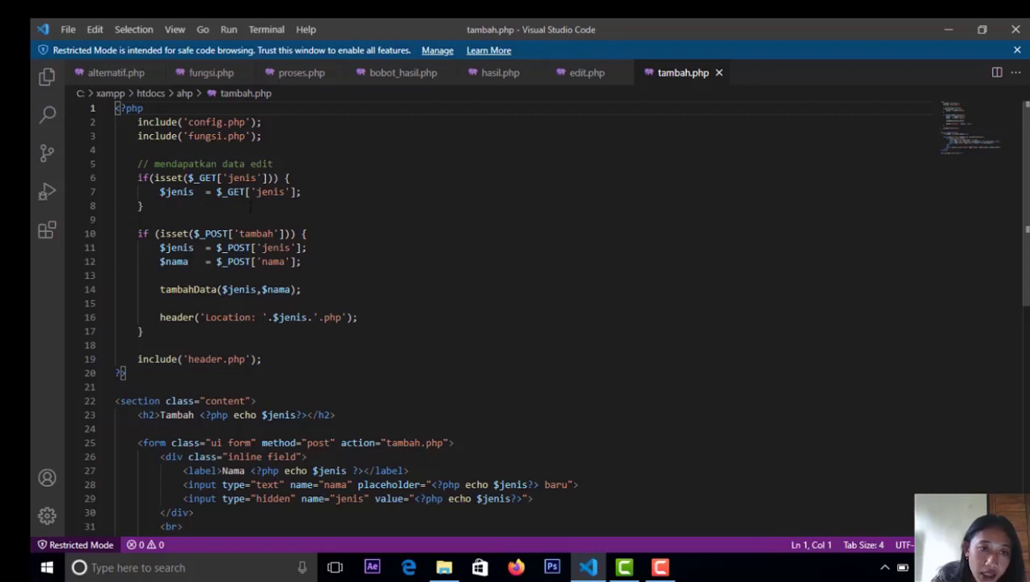
scroll(554, 315, down, 6)
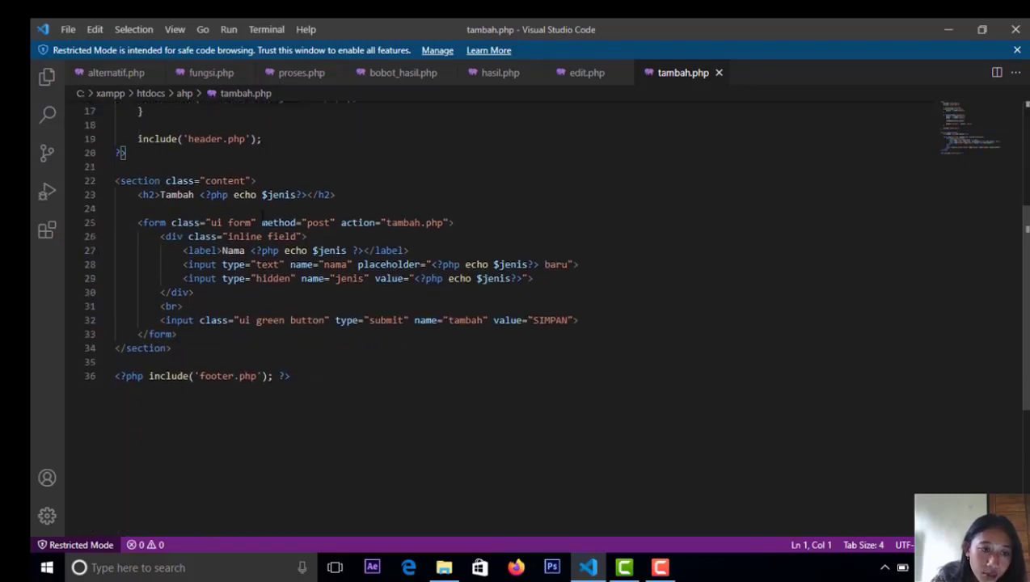
scroll(555, 316, up, 7)
scroll(555, 316, up, 1)
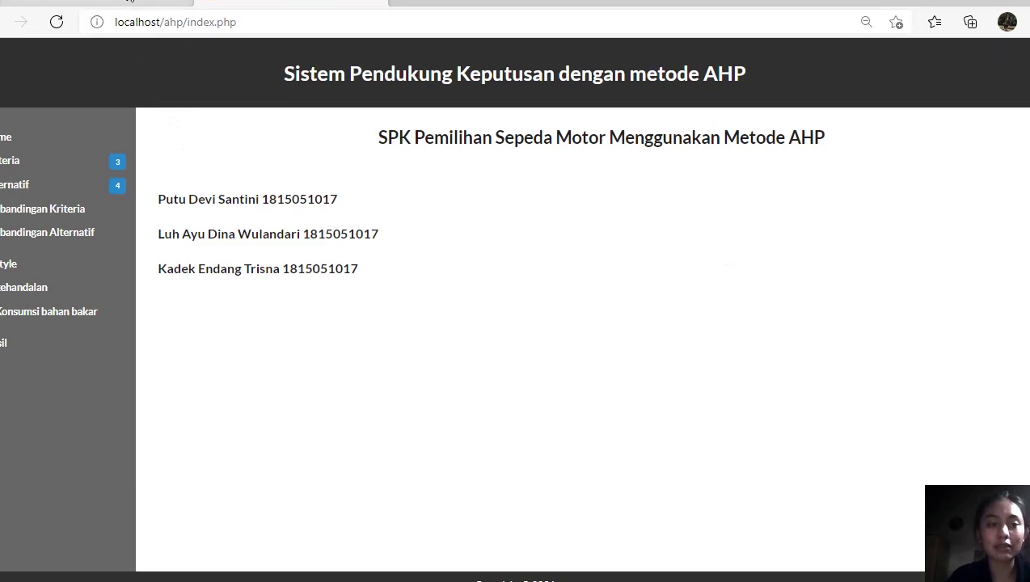
Switch to phpMyAdmin and browse the ahp database tables alternatif, ir, kriteria, perbandingan_alternatif and ranking
click(258, 4)
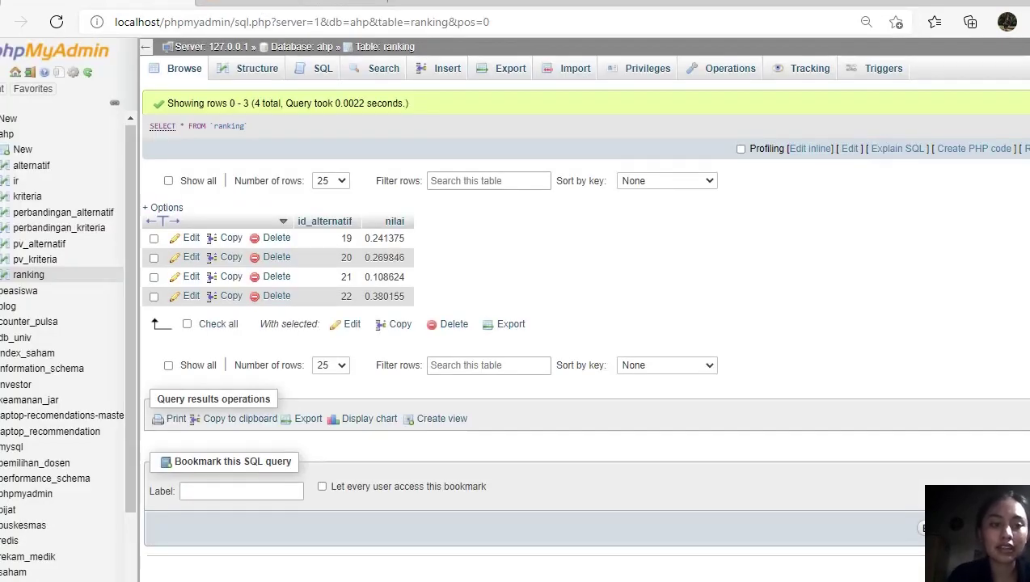
click(32, 166)
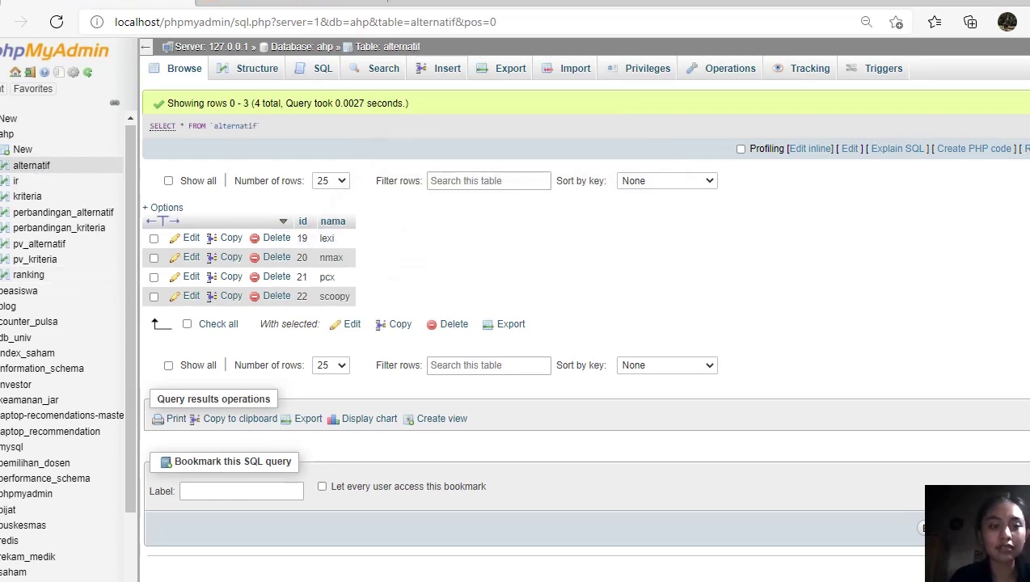
click(16, 183)
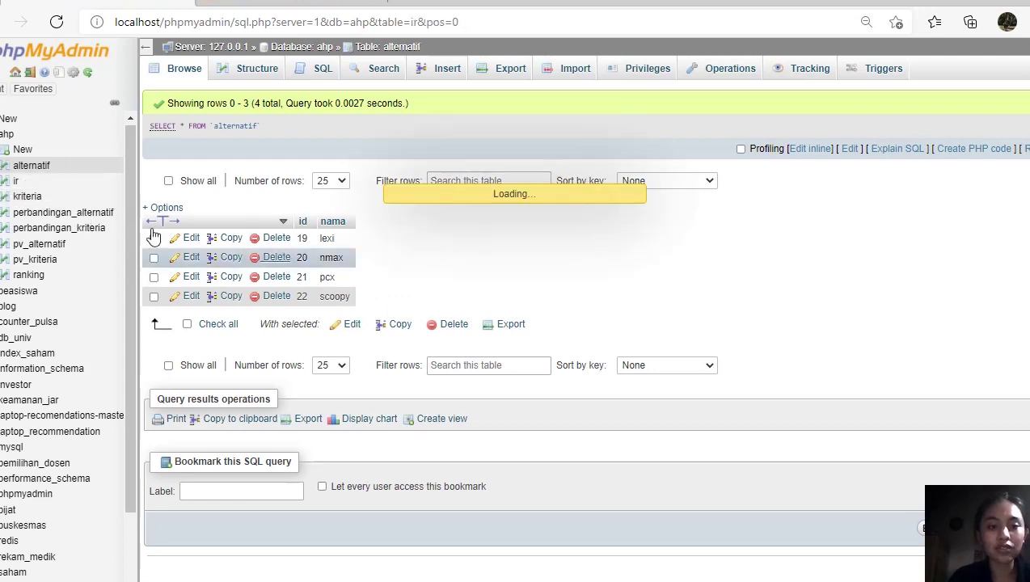
click(25, 199)
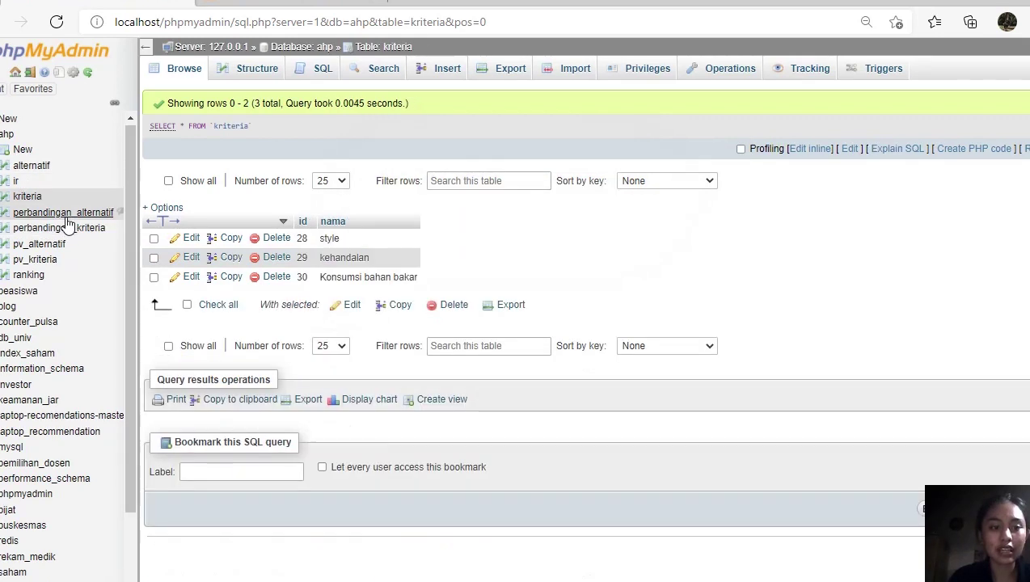
click(66, 215)
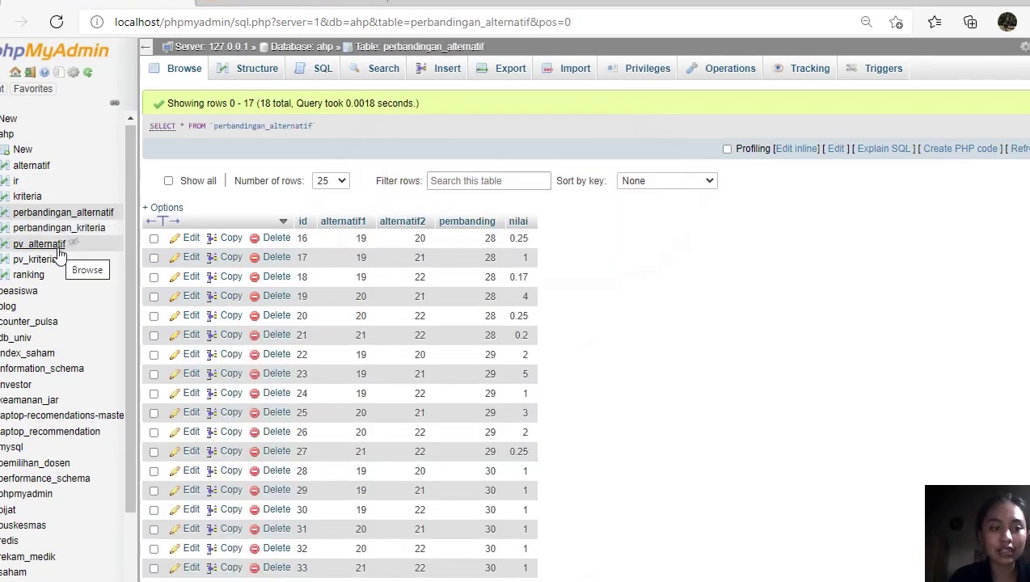
click(36, 276)
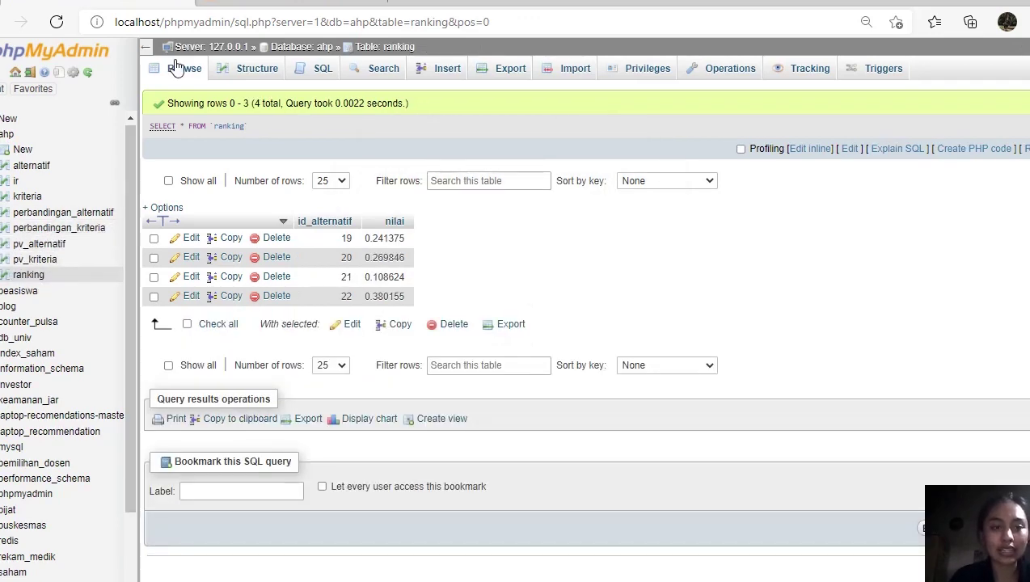
Switch to the AHP web application and view its Kriteria, Alternatif, Perbandingan Kriteria and Perbandingan Alternatif pages
click(227, 3)
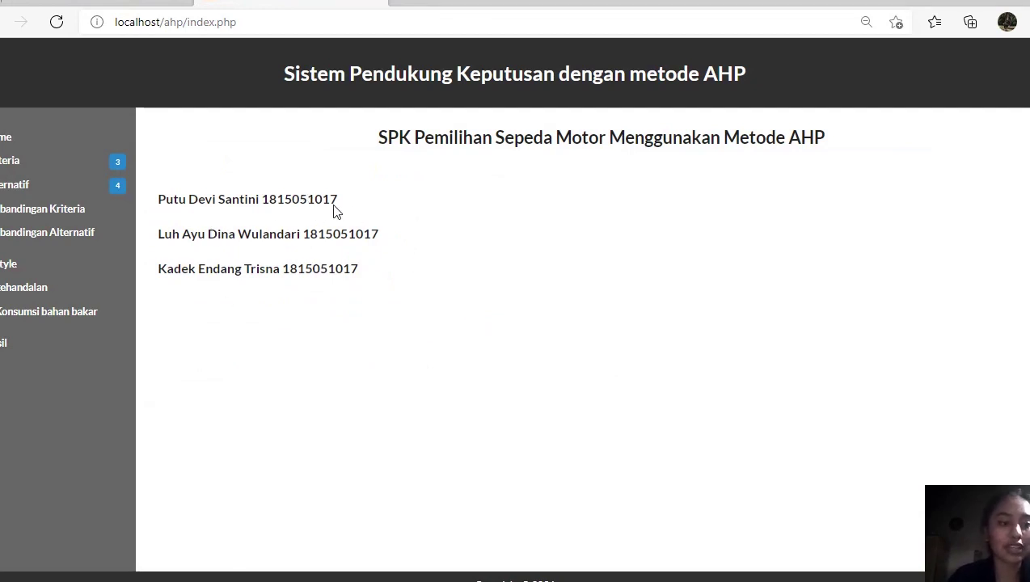
click(82, 171)
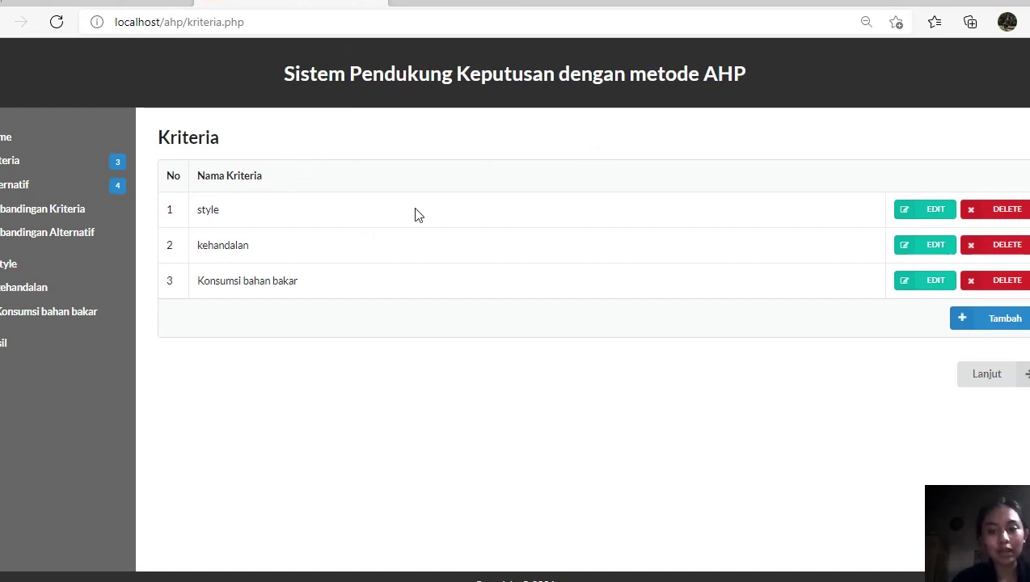
click(44, 166)
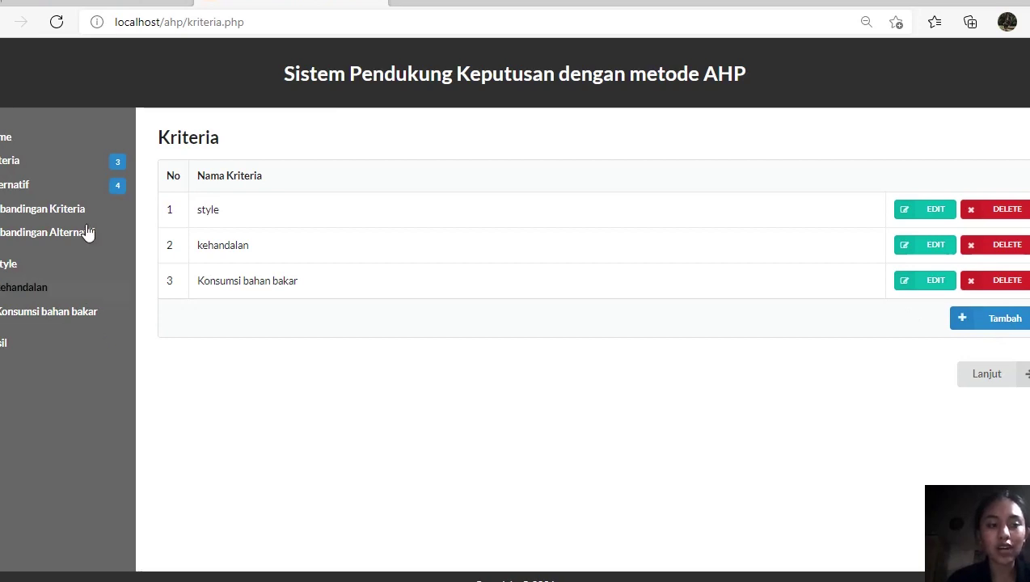
click(101, 189)
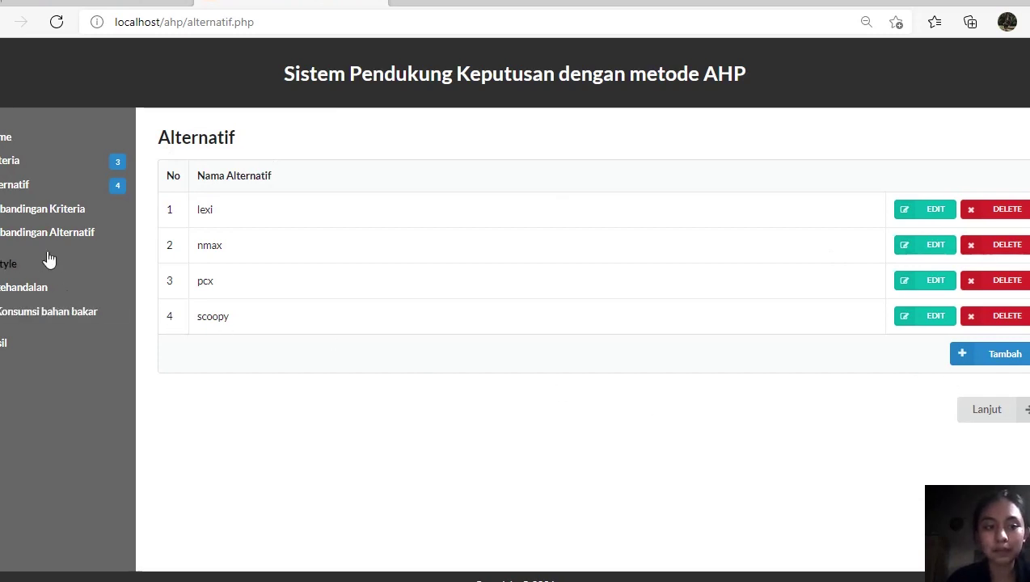
click(77, 211)
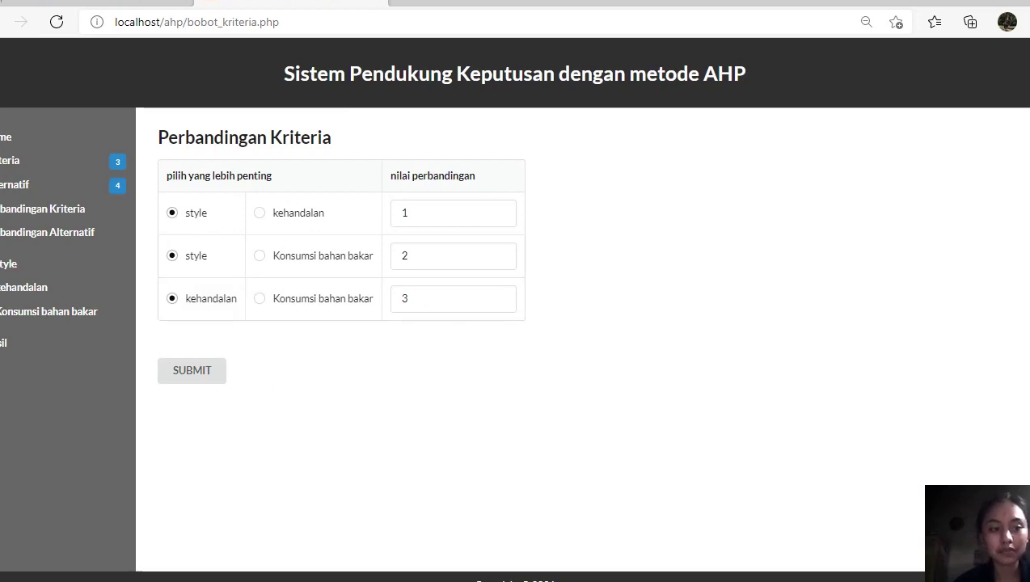
click(65, 243)
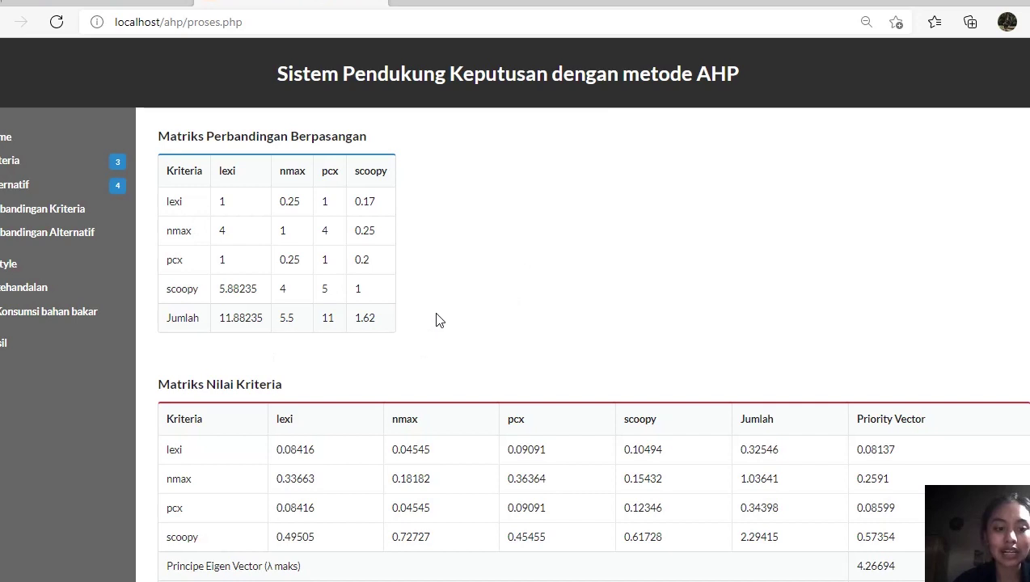
Examine the alternatives' pairwise comparison and criteria value matrices, including the priority vectors, consistency index and consistency ratio
scroll(437, 320, down, 2)
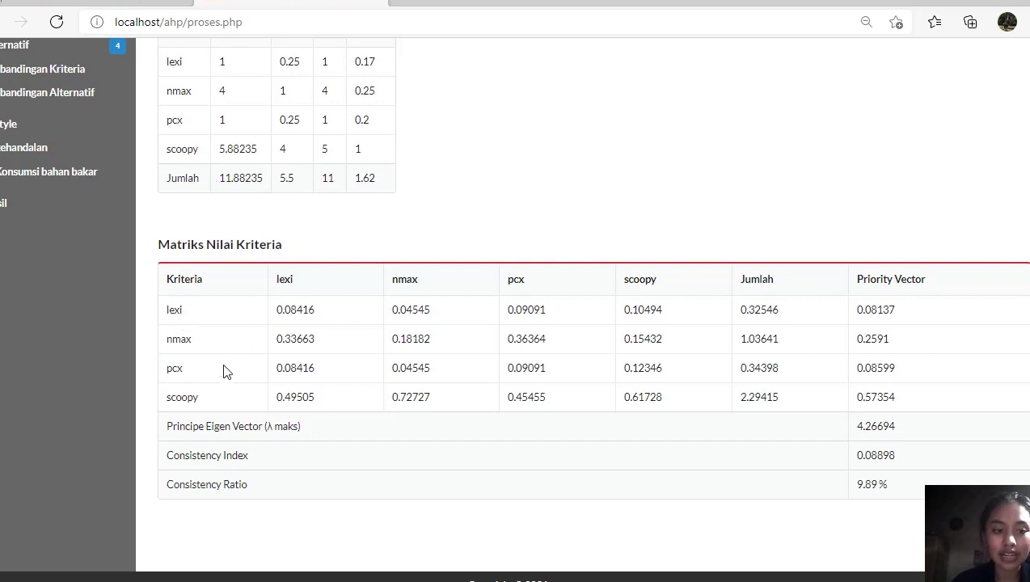
scroll(193, 373, up, 1)
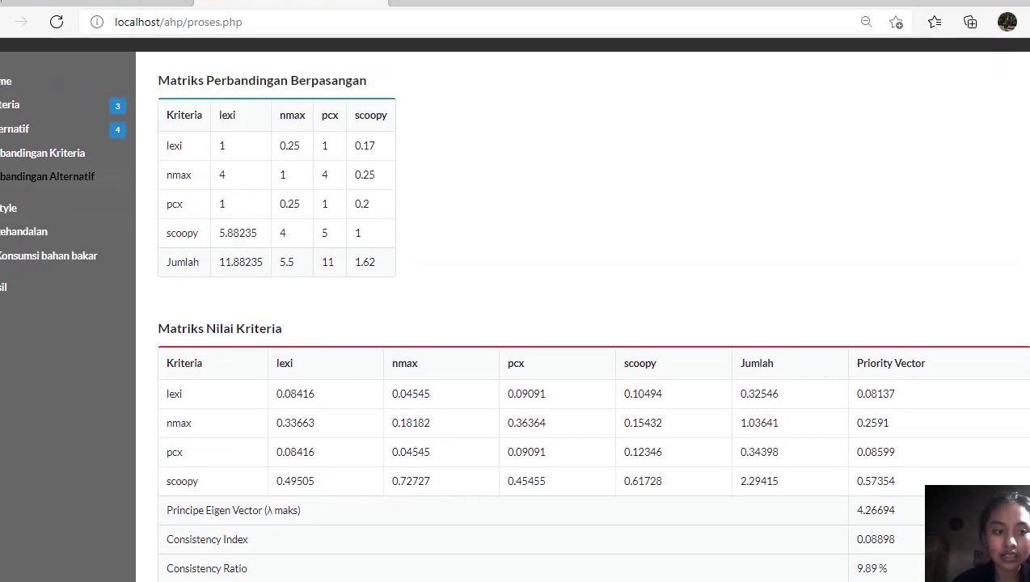
scroll(210, 203, down, 1)
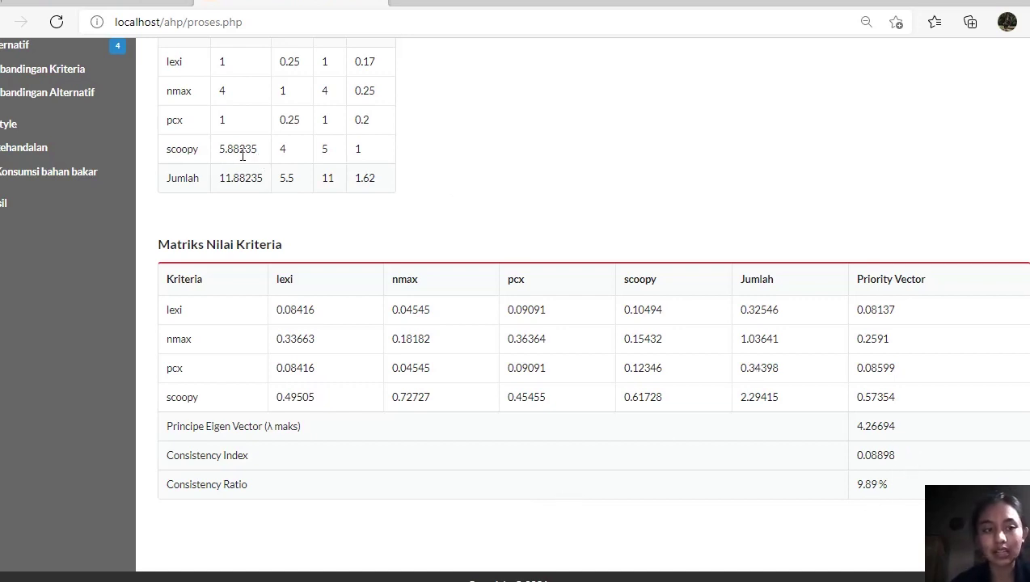
scroll(243, 154, up, 1)
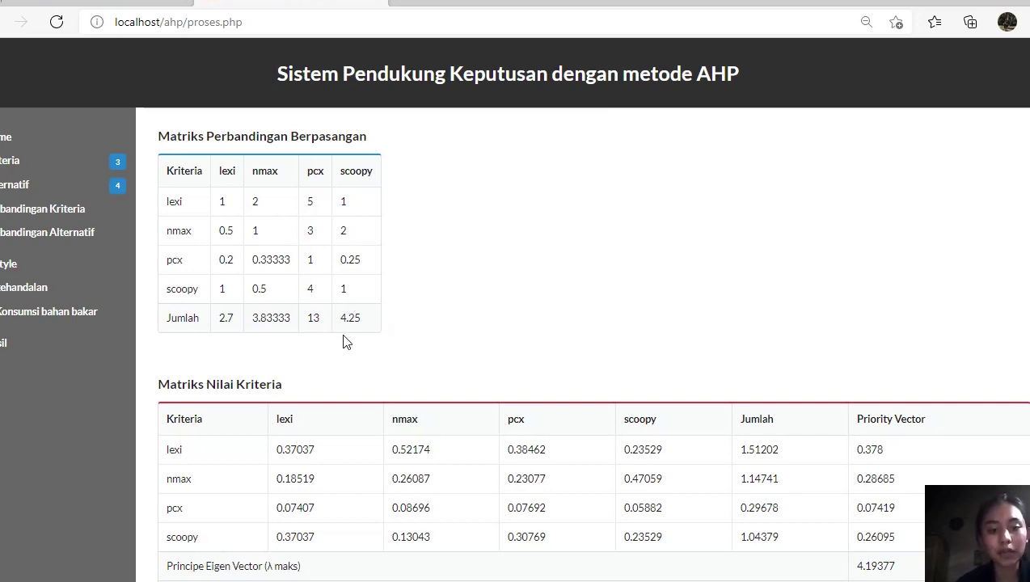
scroll(395, 325, down, 2)
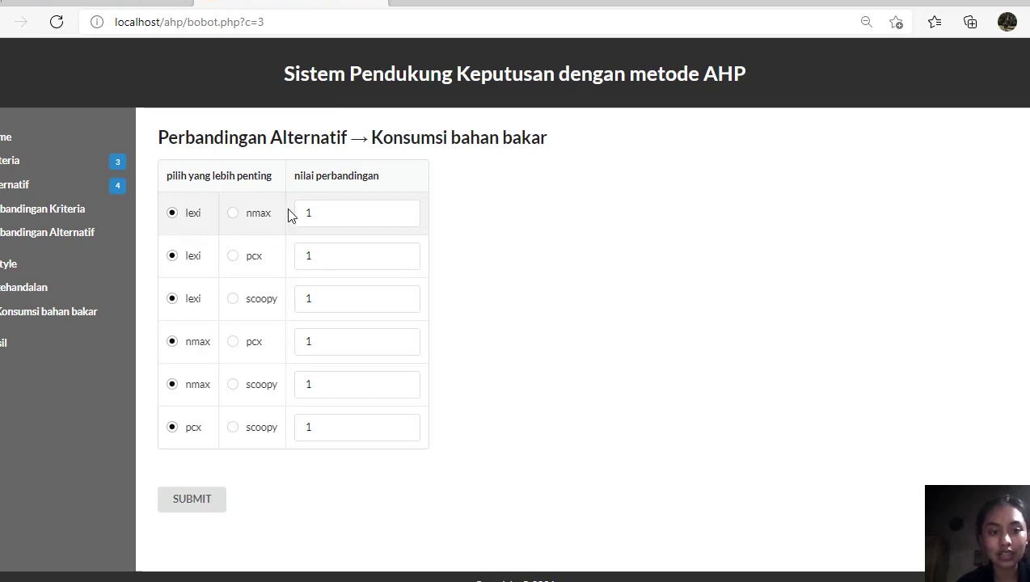
For Konsumsi bahan bakar, mark nmax as more important than lexi with value 2, and pcx over lexi with value 1
click(233, 213)
click(345, 215)
text(2)
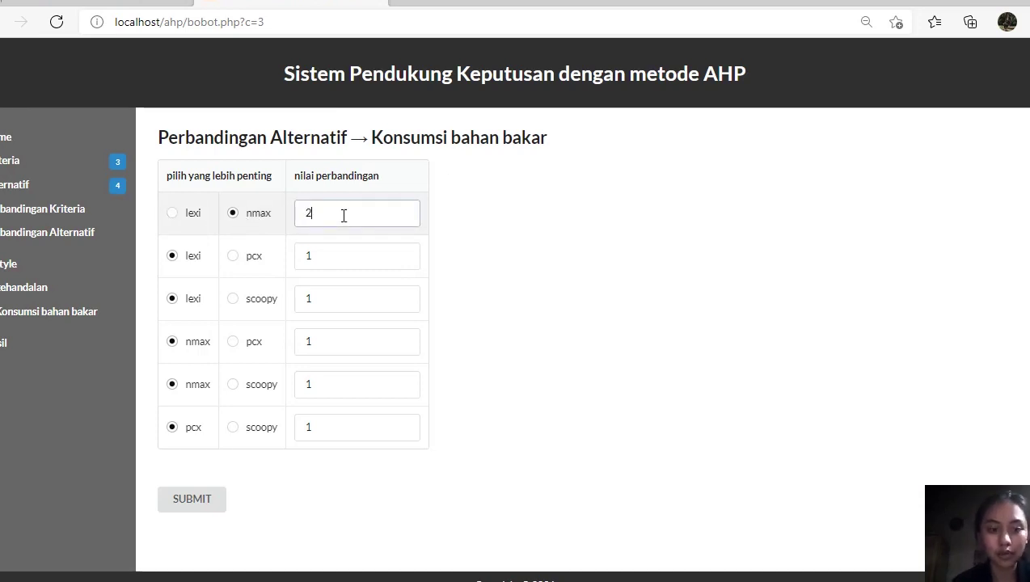
click(203, 260)
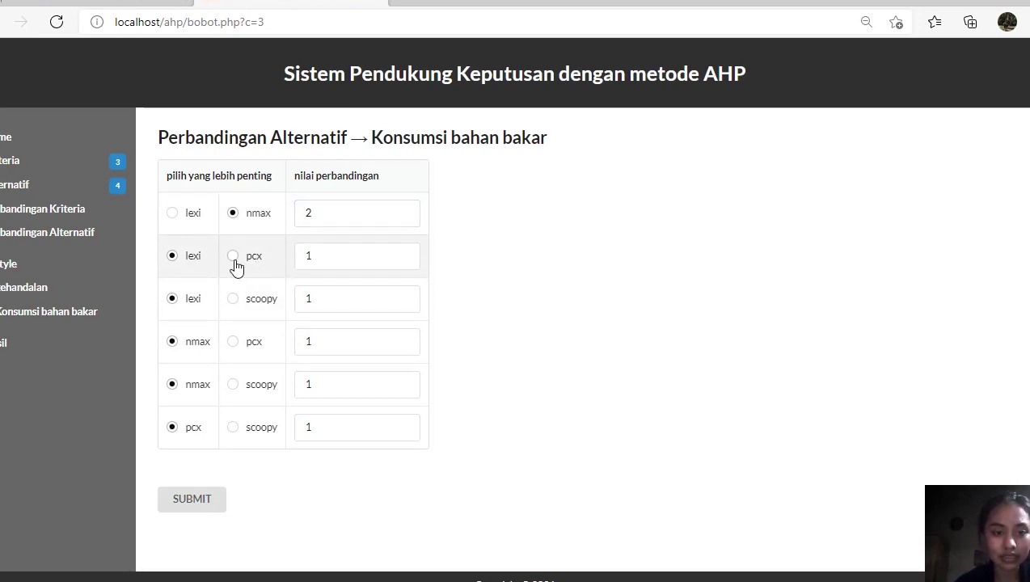
click(312, 257)
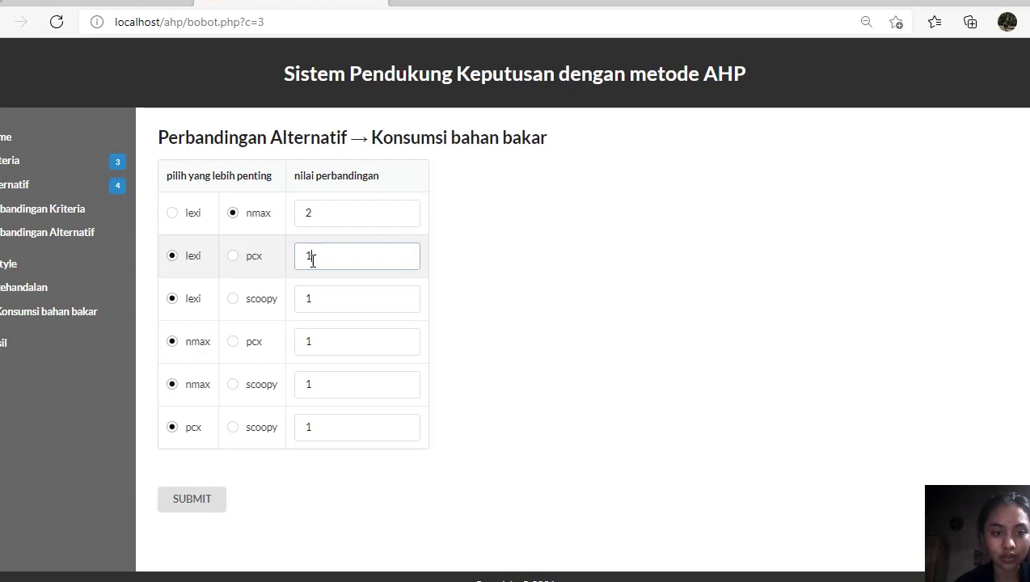
click(234, 257)
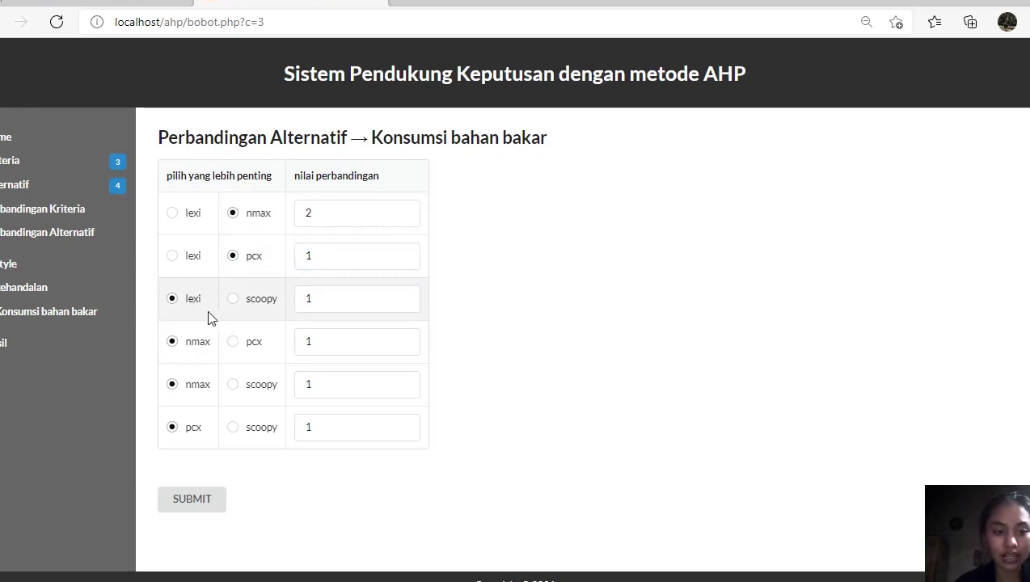
Set the lexi–scoopy comparison value to 0.25 and the nmax–pcx comparison value to 2
click(331, 301)
key(BackSpace)
text(0)
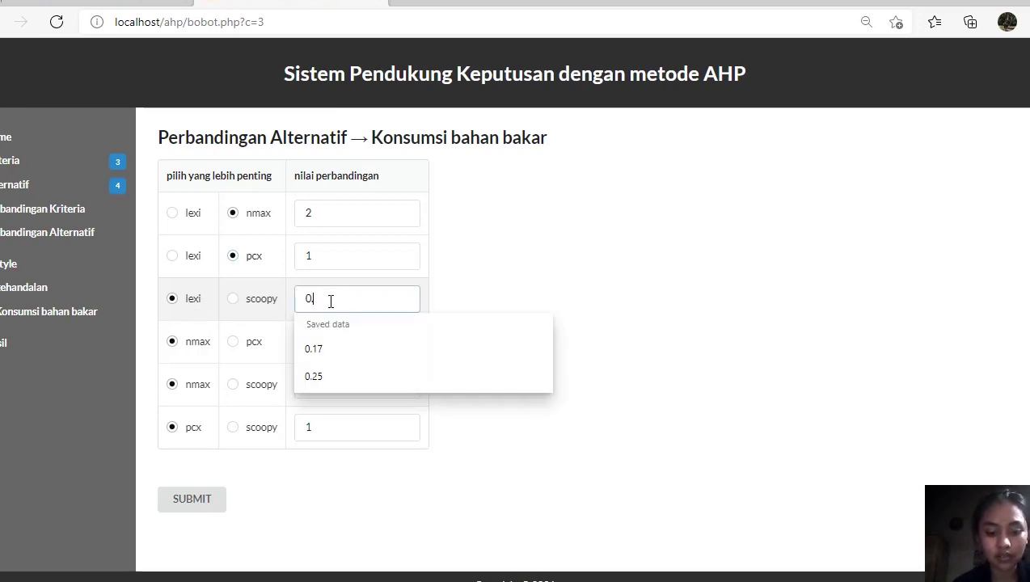
text(.25)
click(332, 348)
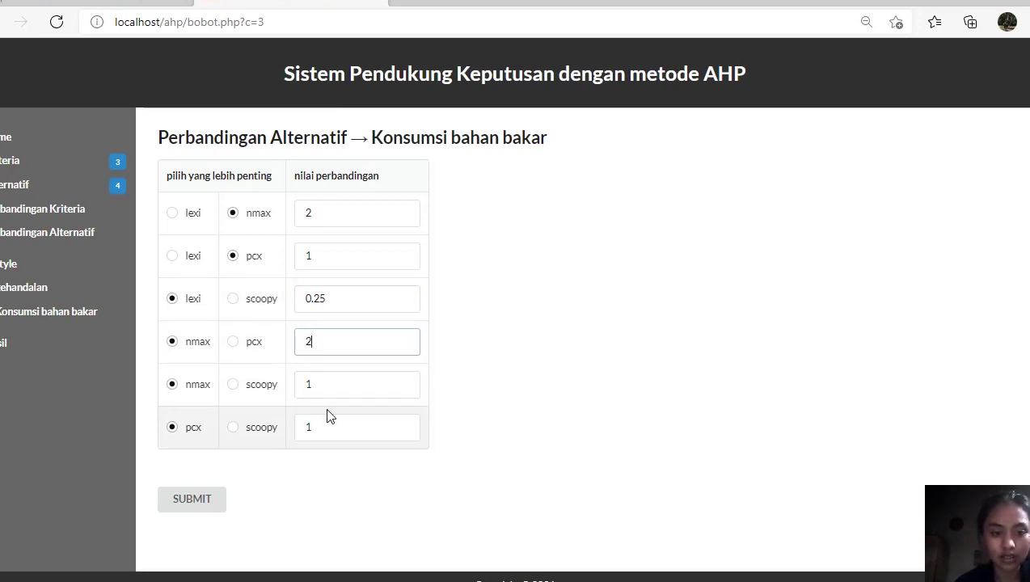
Keep the nmax–scoopy value at 1, set the pcx–scoopy value to 0.25, and submit the fuel consumption comparisons
click(330, 388)
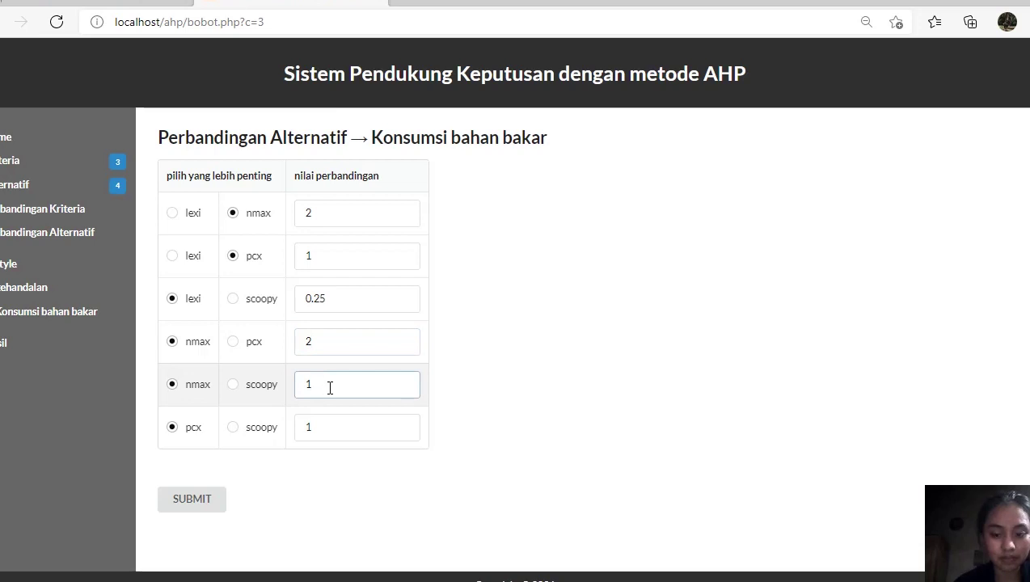
click(316, 434)
key(BackSpace)
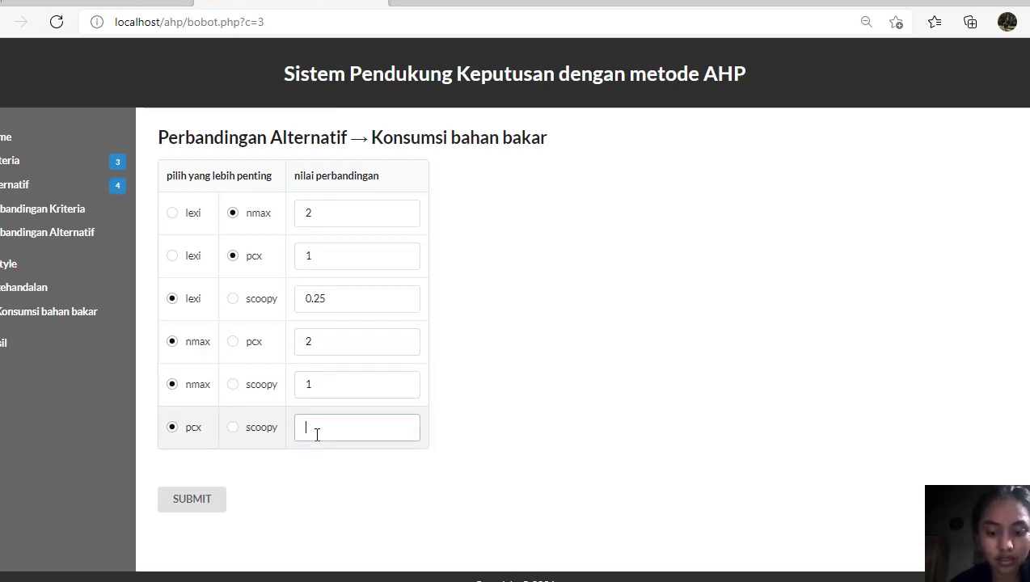
text(04)
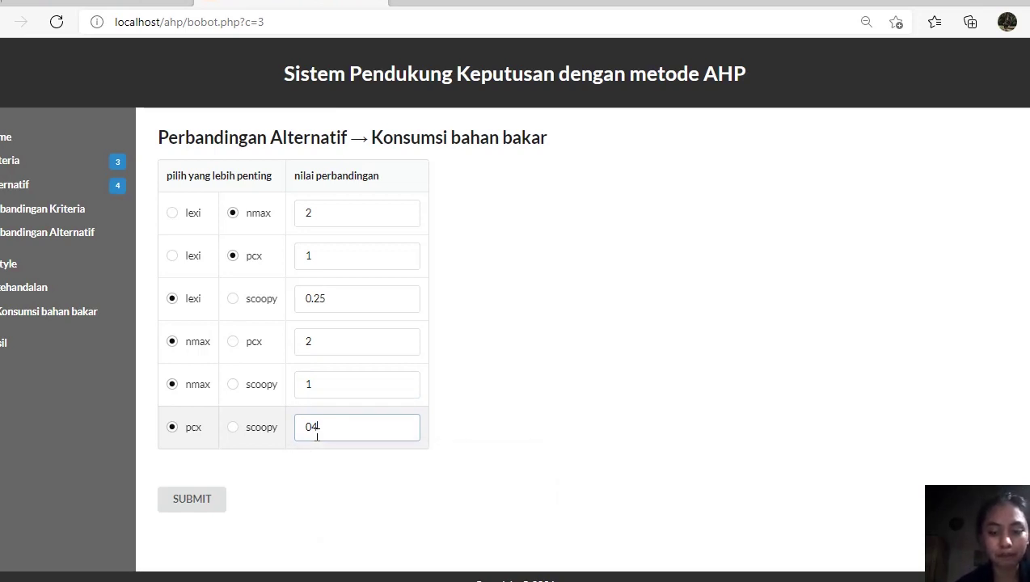
key(BackSpace)
text(.25)
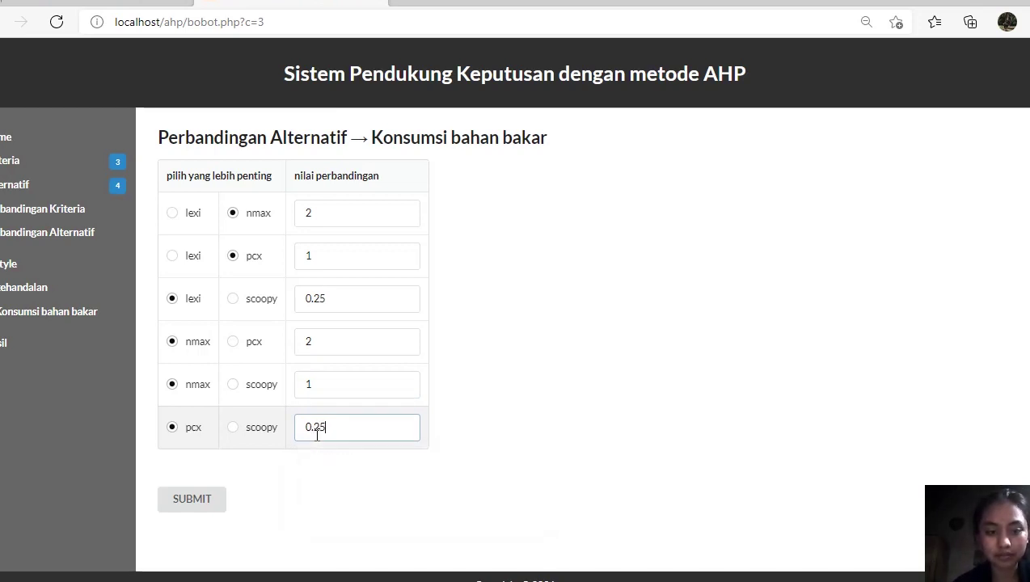
click(197, 502)
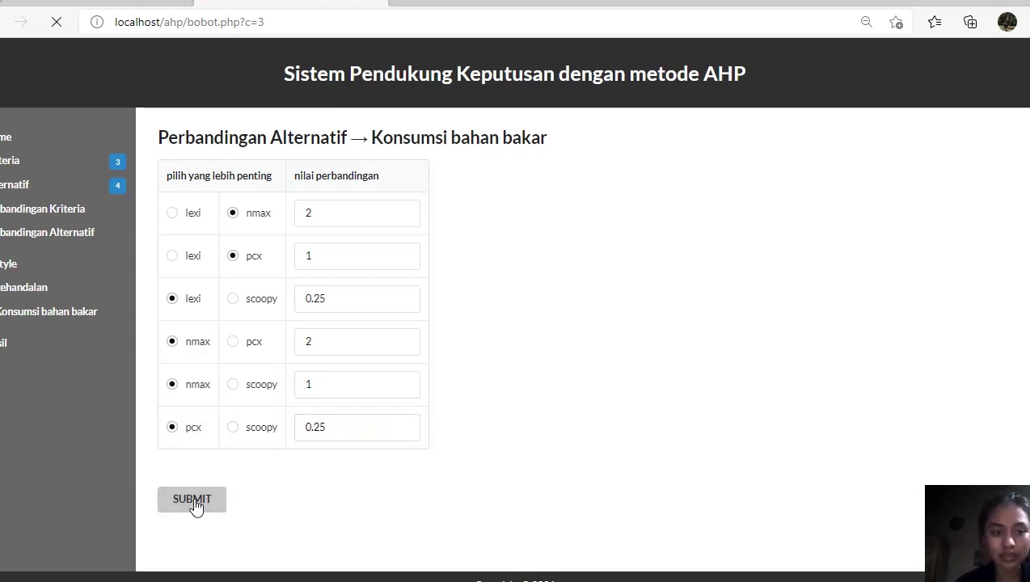
Review the fuel consumption matrix and consistency values, and view the Hasil page's calculation results and alternative ranking
scroll(362, 430, down, 2)
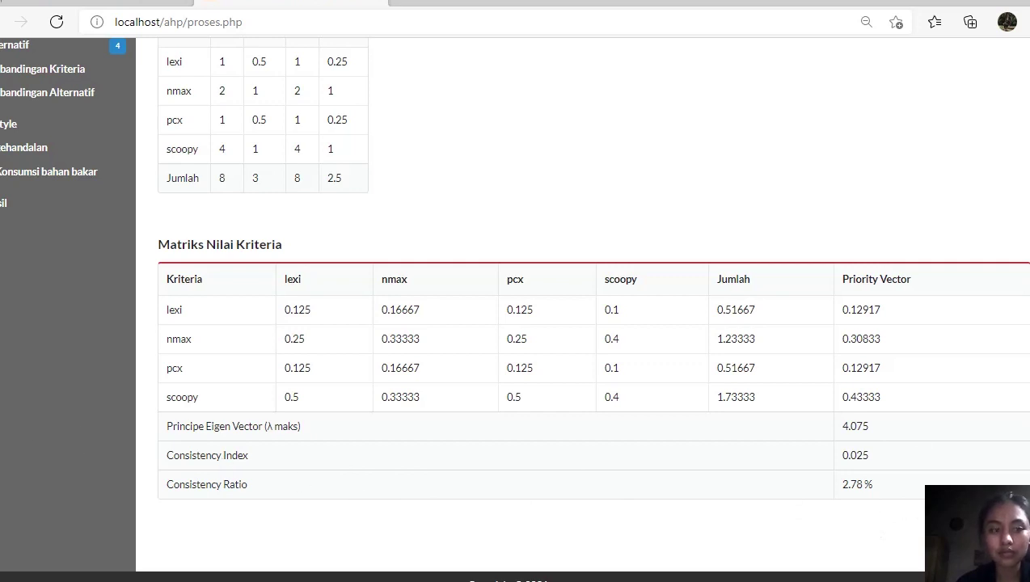
key(F5)
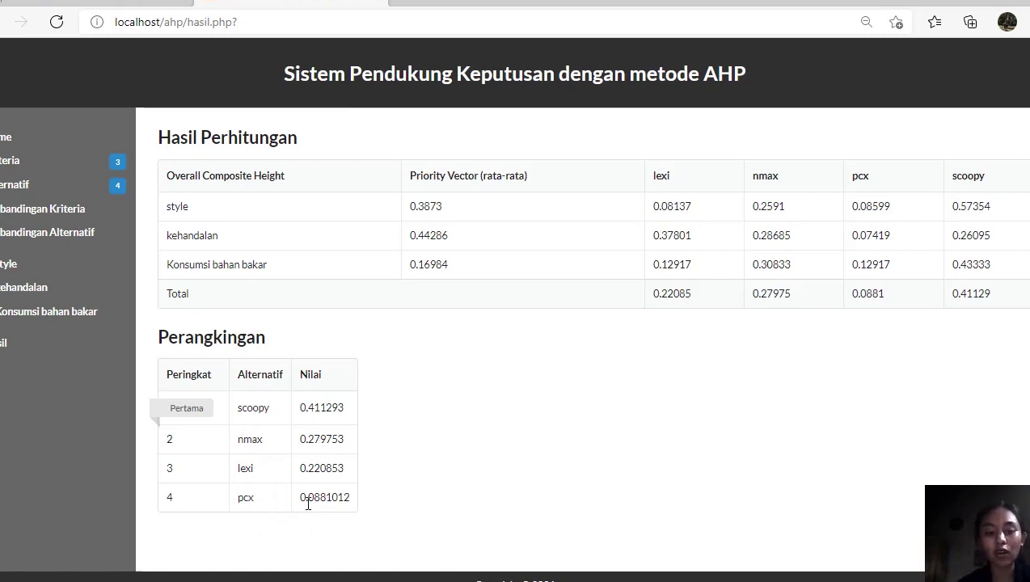
mouse_move(424, 579)
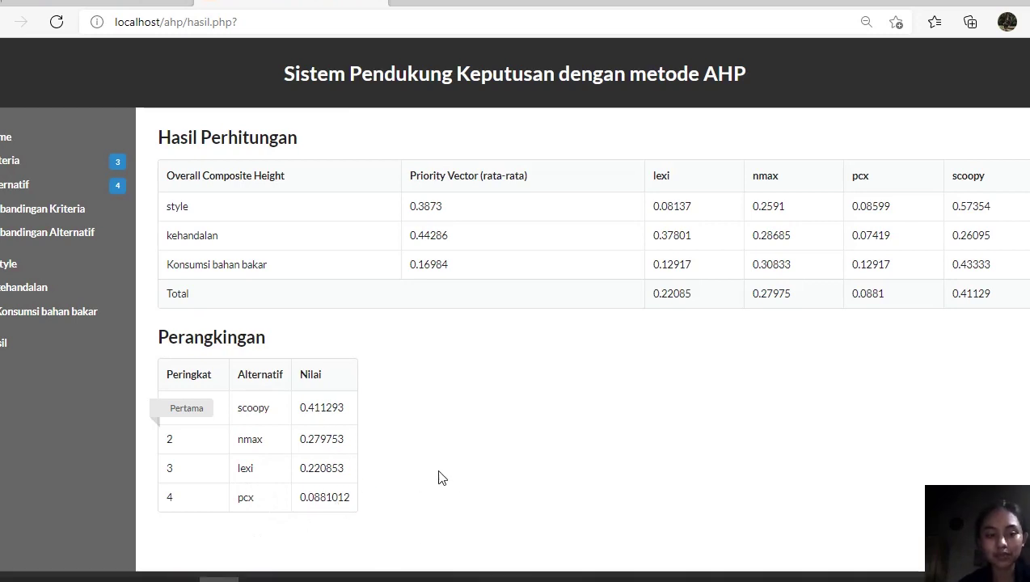
mouse_move(331, 580)
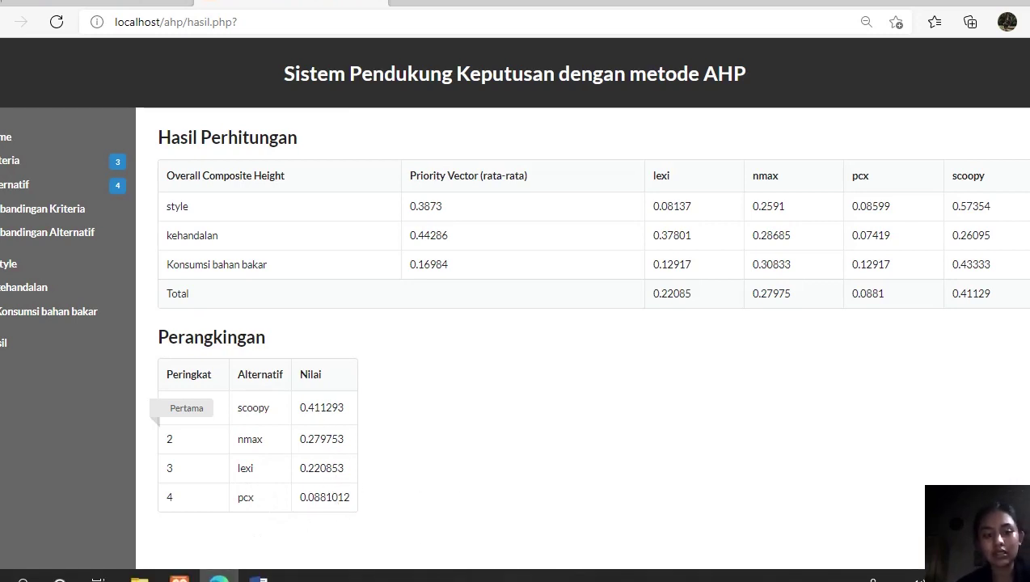